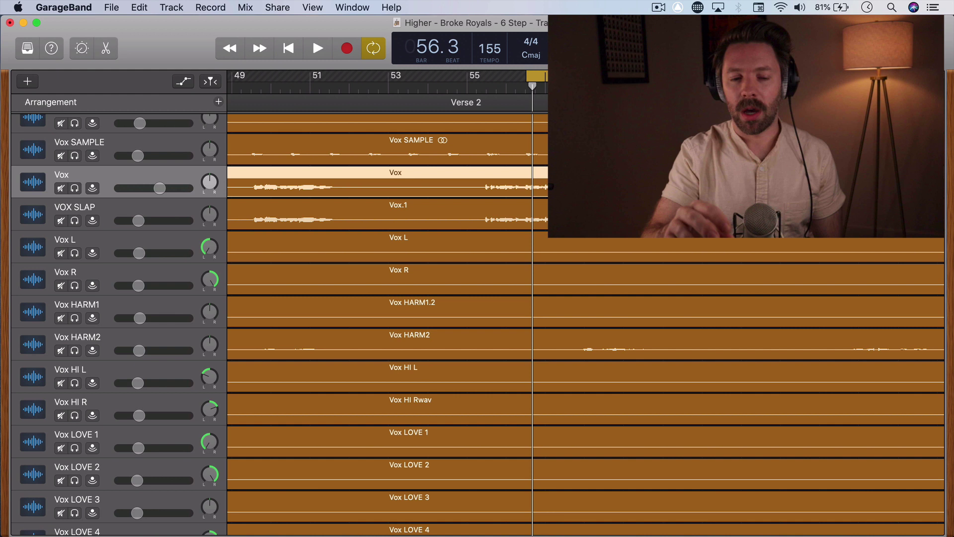
Play and stop the Verse 2 vocal, then show the Master Output EQ curve in Smart Controls.
key(space)
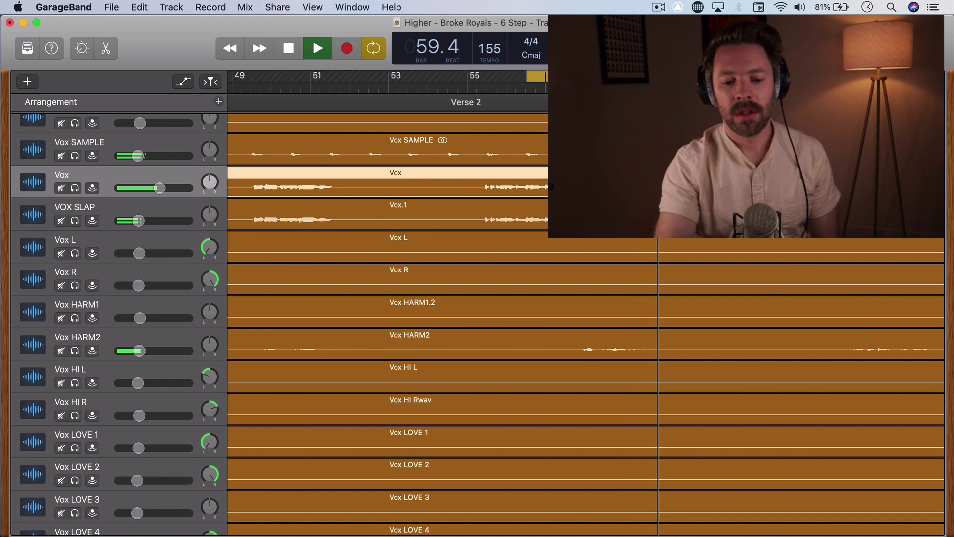
key(space)
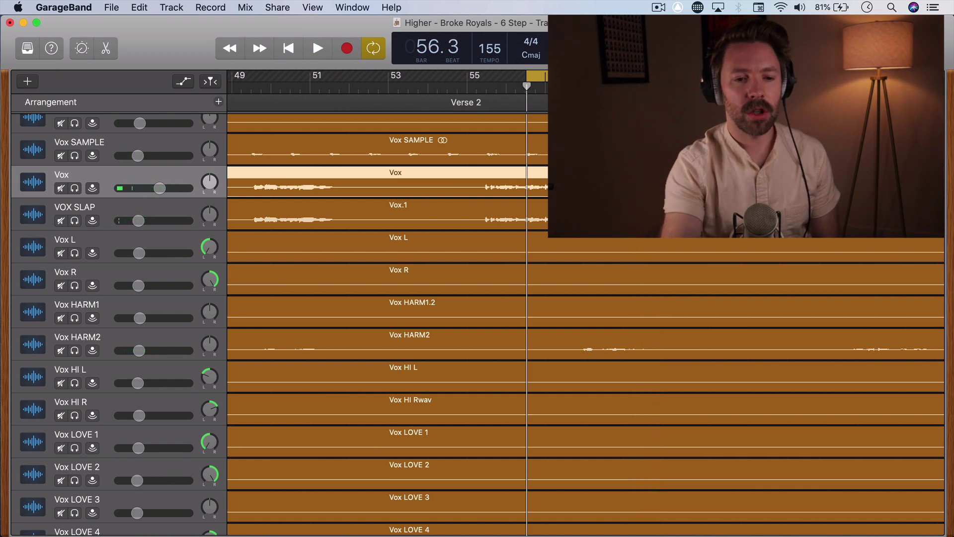
key(b)
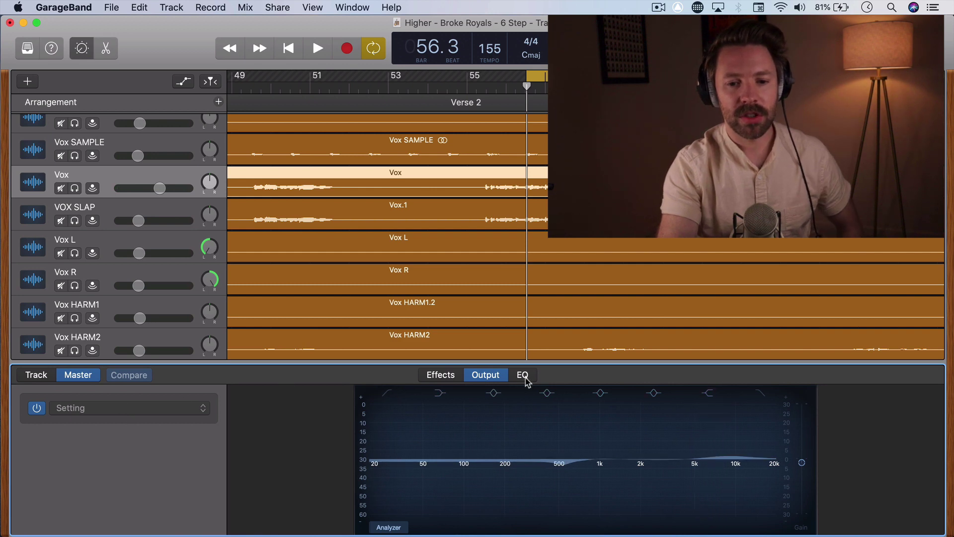
Open the master output Channel EQ (-2.0 dB at 540 Hz, Q 3.20) and watch its Analyzer during playback.
click(441, 375)
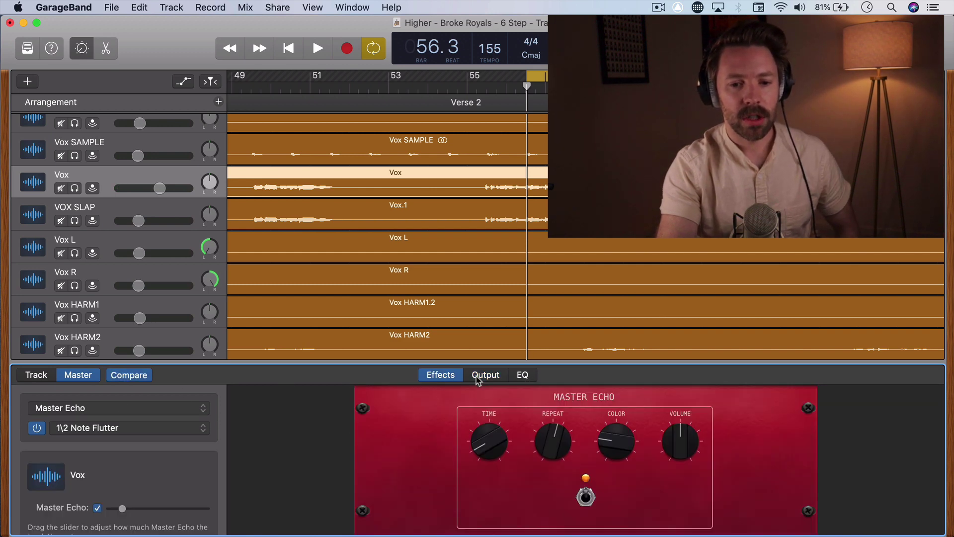
click(484, 375)
click(186, 418)
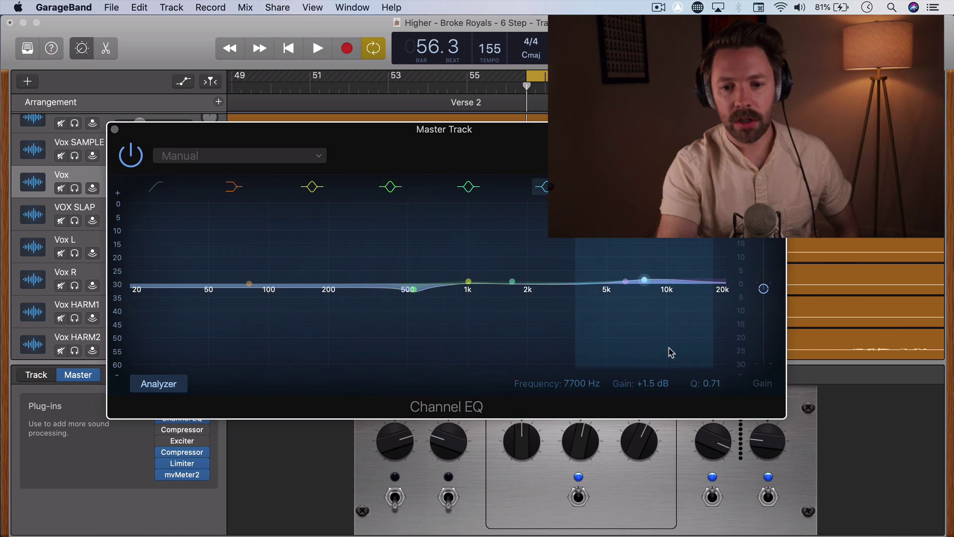
key(space)
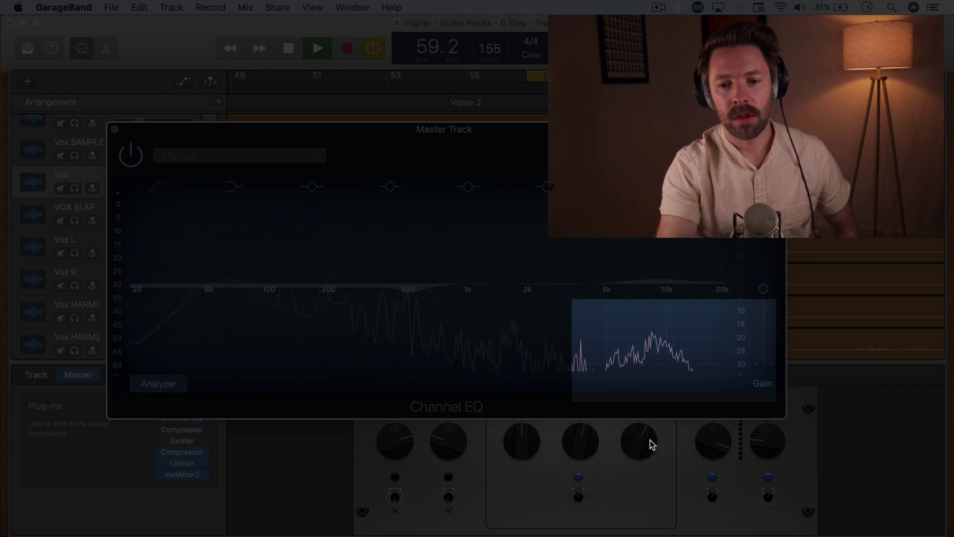
key(space)
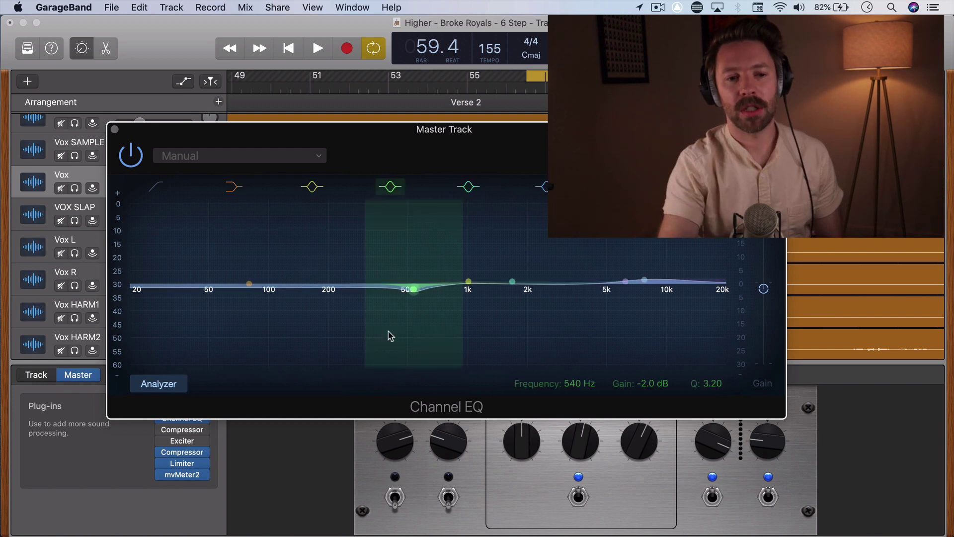
Close the master EQ and insert a DeEsser at the top of the Vox track's plug-ins.
click(114, 129)
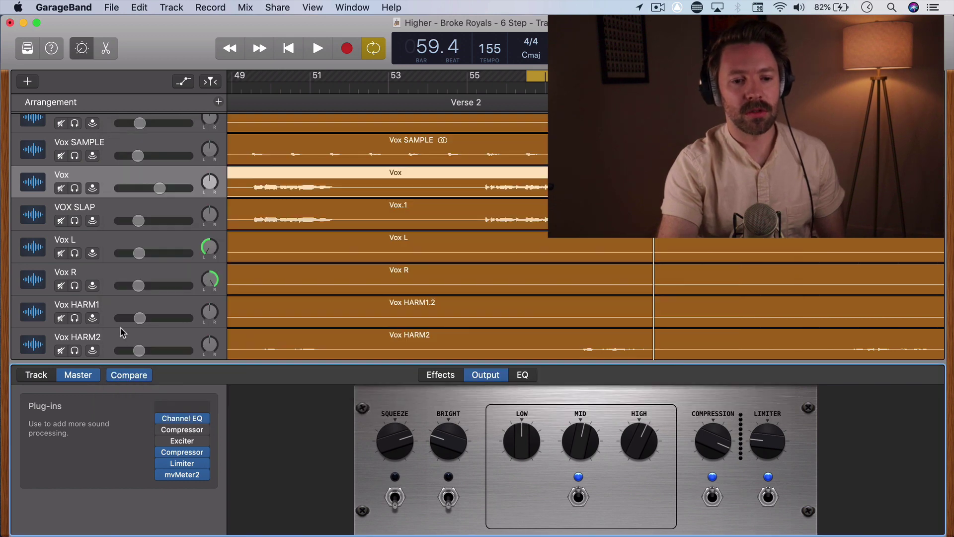
click(38, 378)
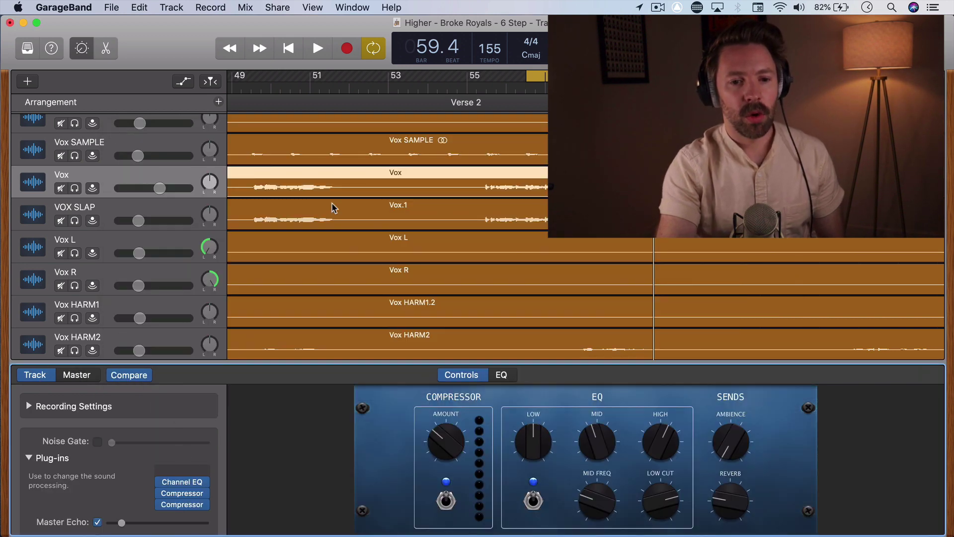
click(207, 470)
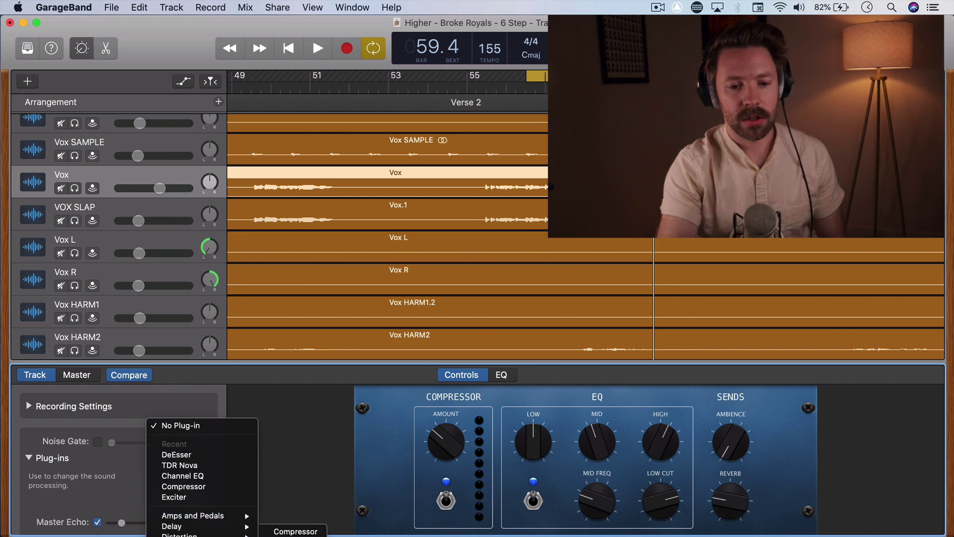
click(176, 454)
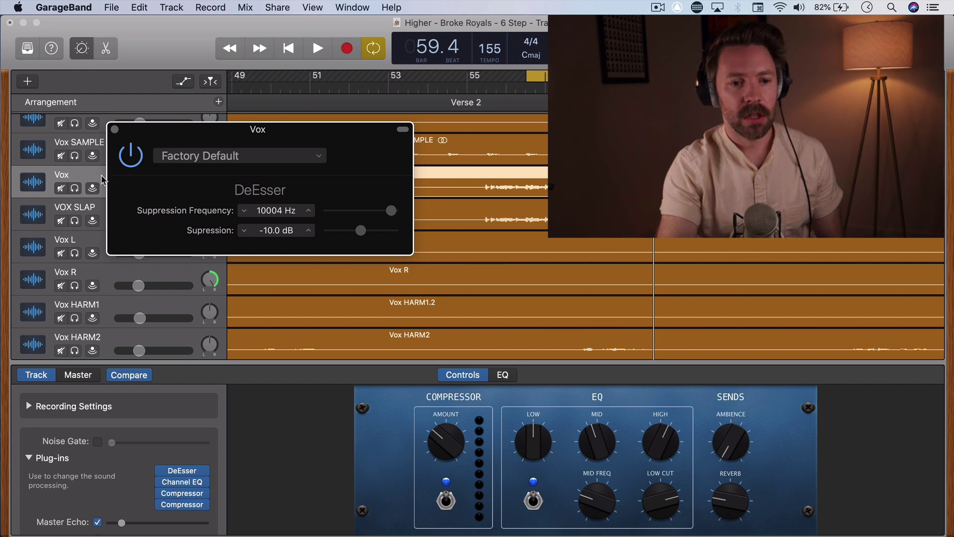
Solo the Vox track, set DeEsser suppression to -20.0 dB, and audition the vocal.
click(75, 187)
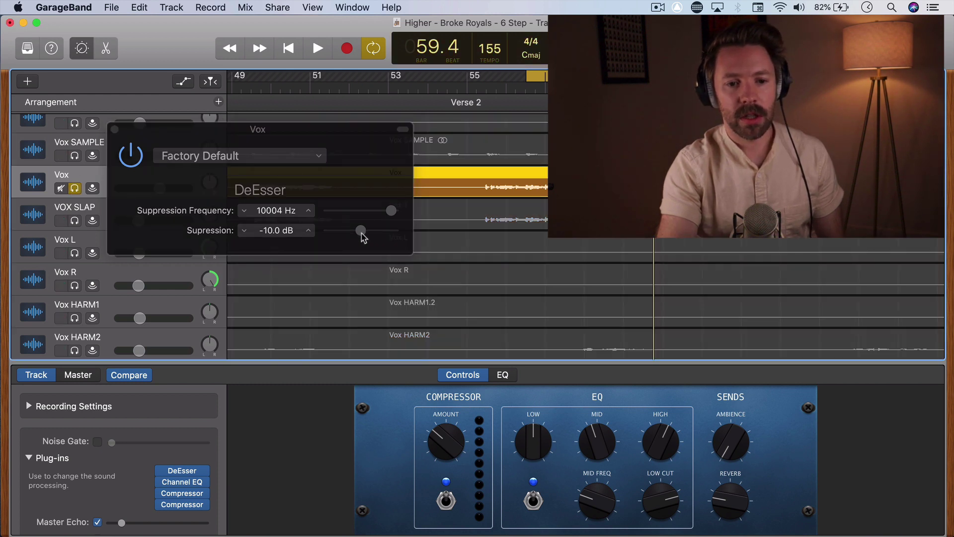
drag(360, 231, 411, 237)
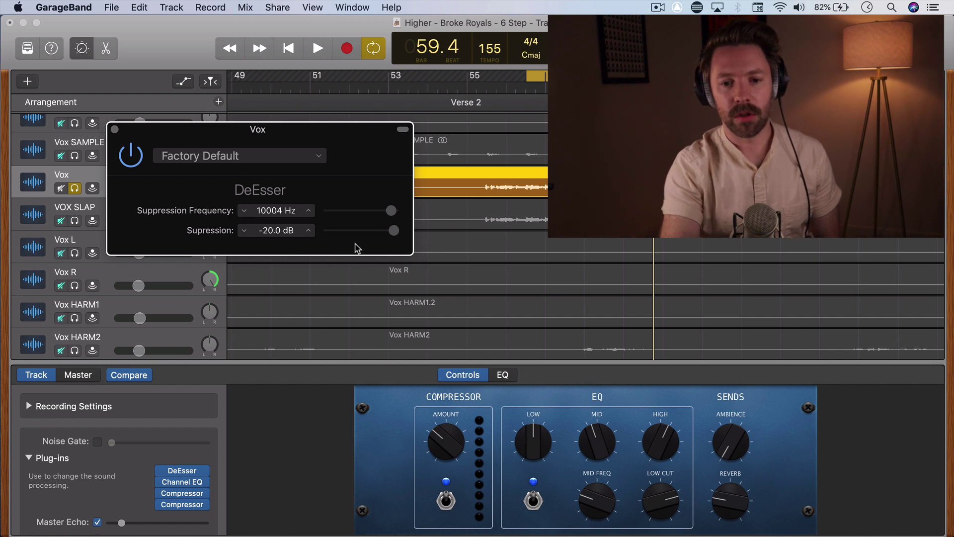
key(space)
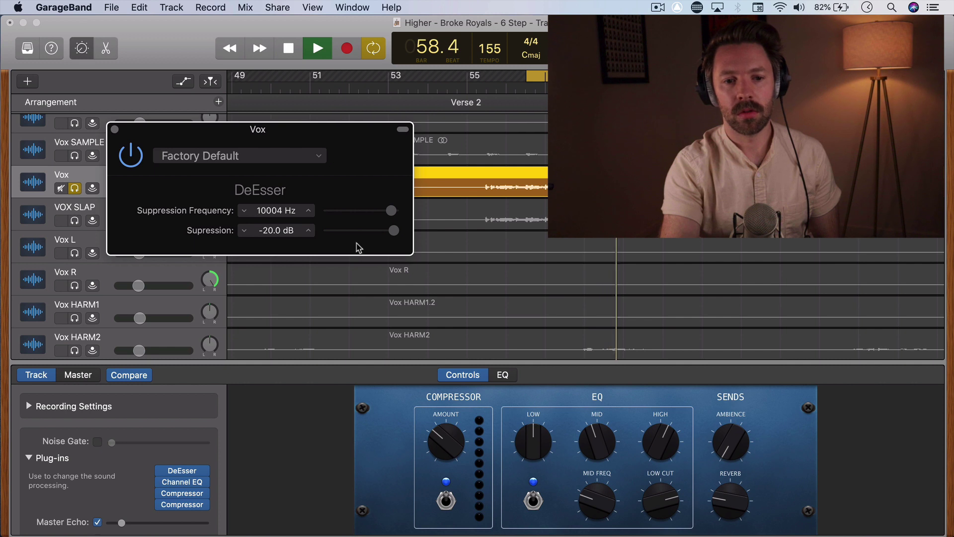
key(space)
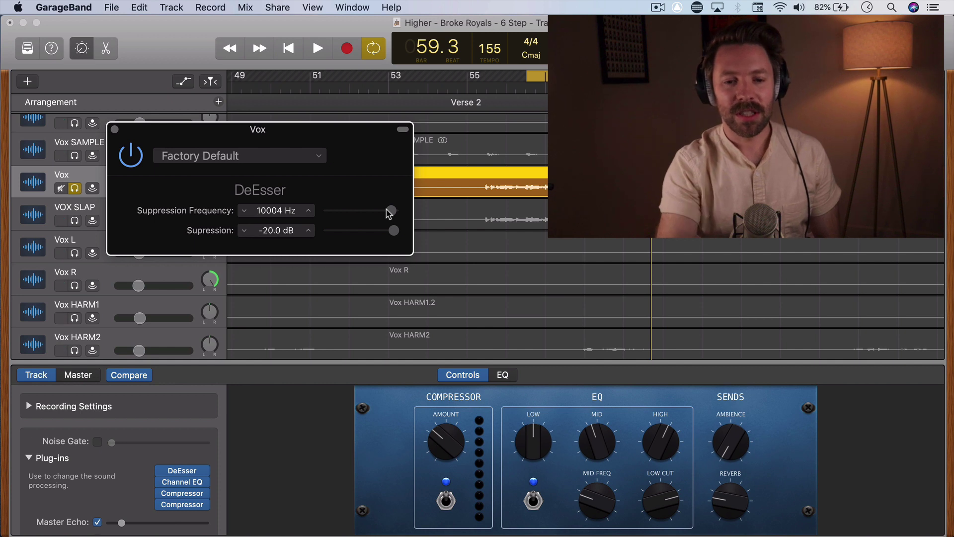
Sweep the DeEsser suppression frequency while the vocal plays, settling at 9885 Hz.
drag(389, 213, 388, 213)
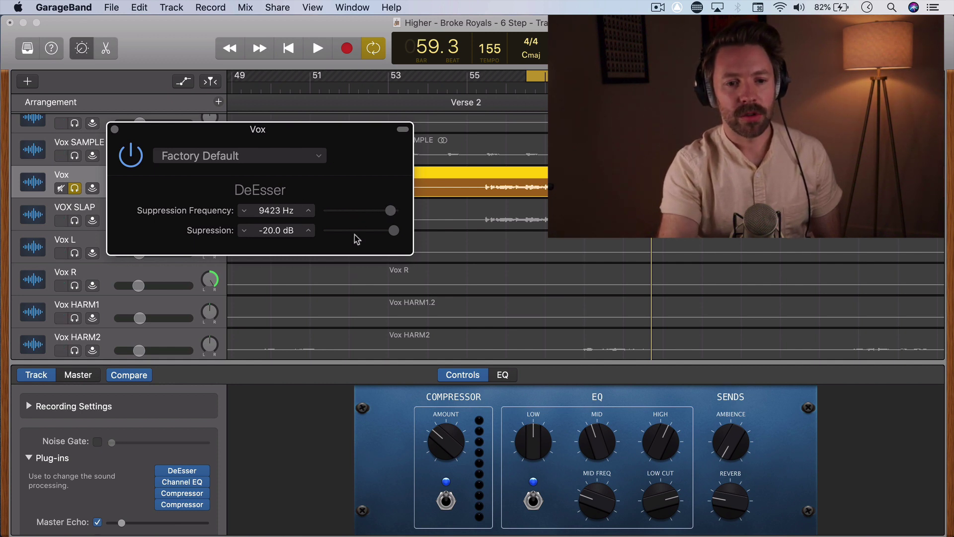
key(space)
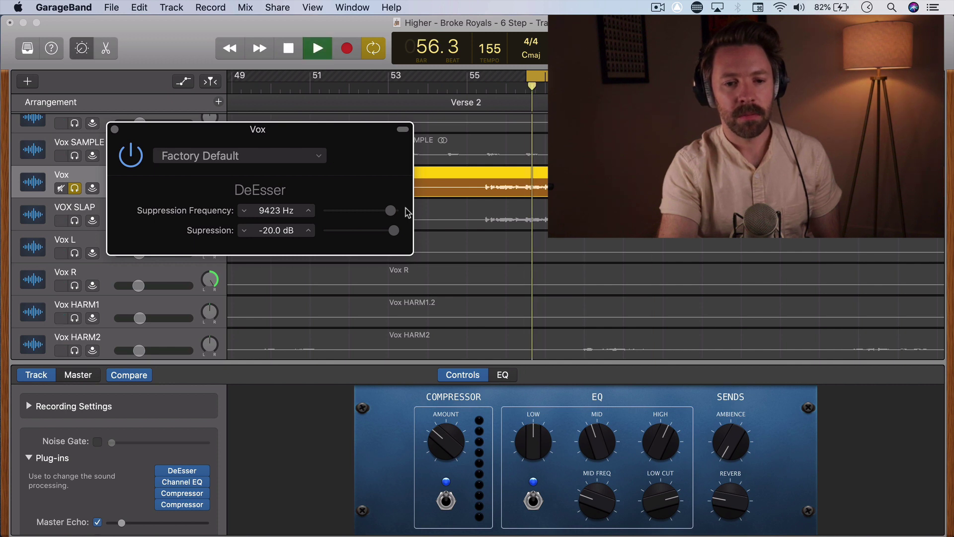
drag(391, 211, 393, 213)
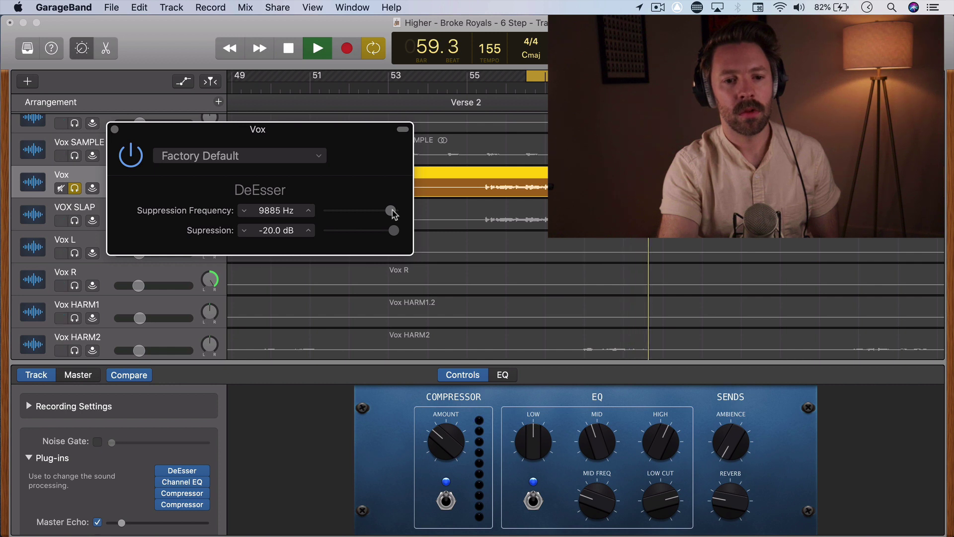
key(space)
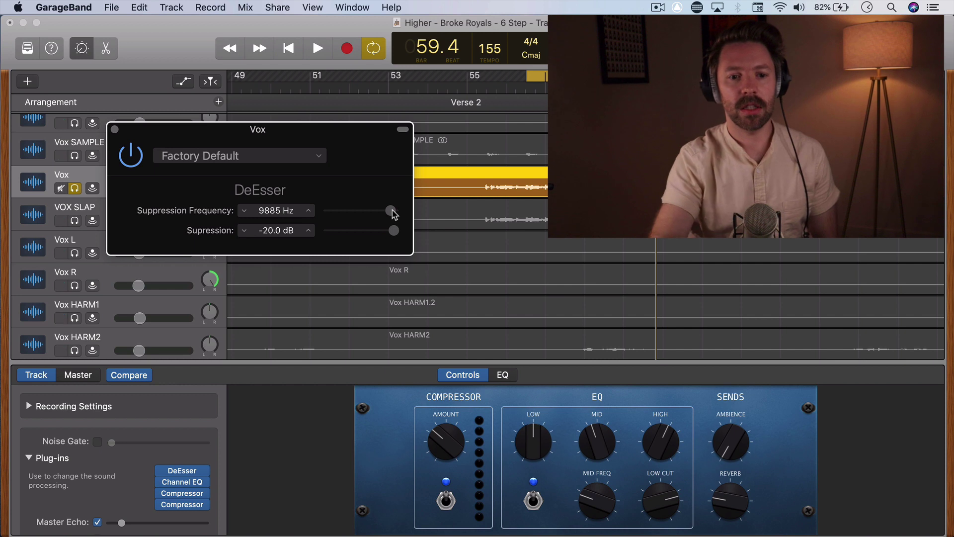
Audition the vocal at 0.0 dB suppression, then settle the DeEsser at -12.0 dB.
drag(387, 230, 326, 231)
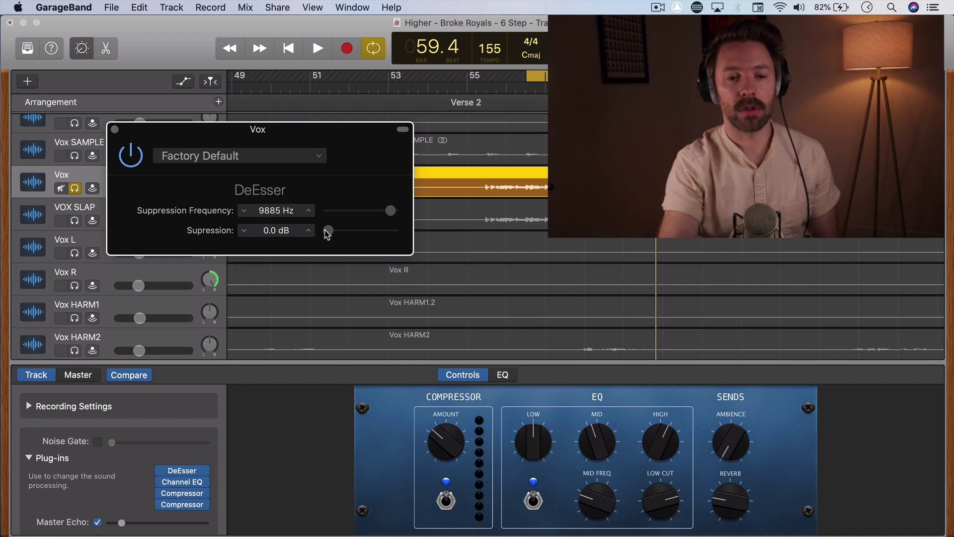
key(space)
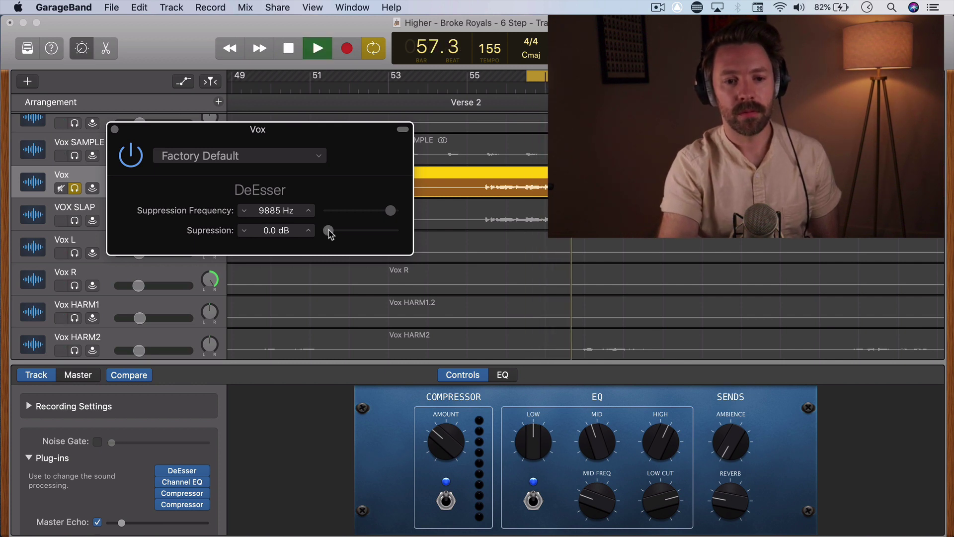
drag(328, 231, 367, 236)
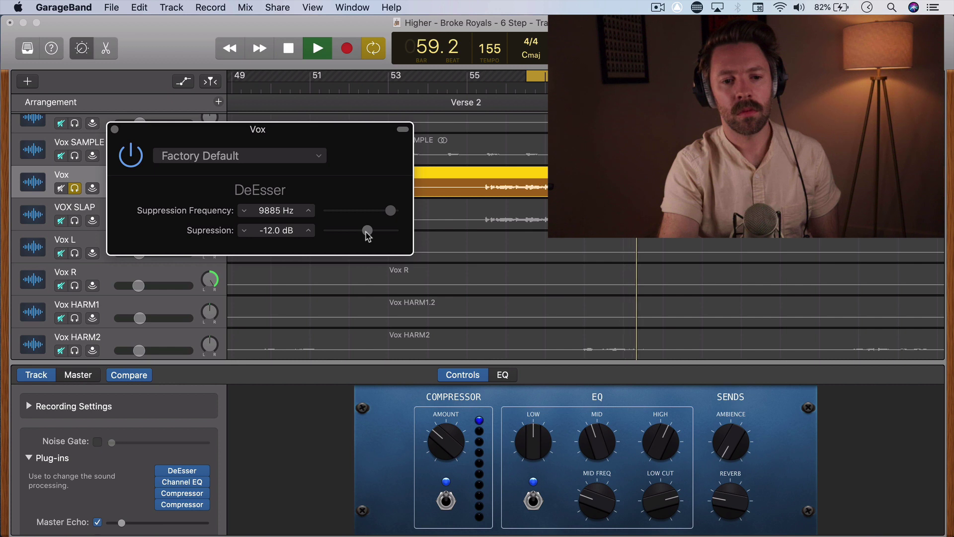
key(space)
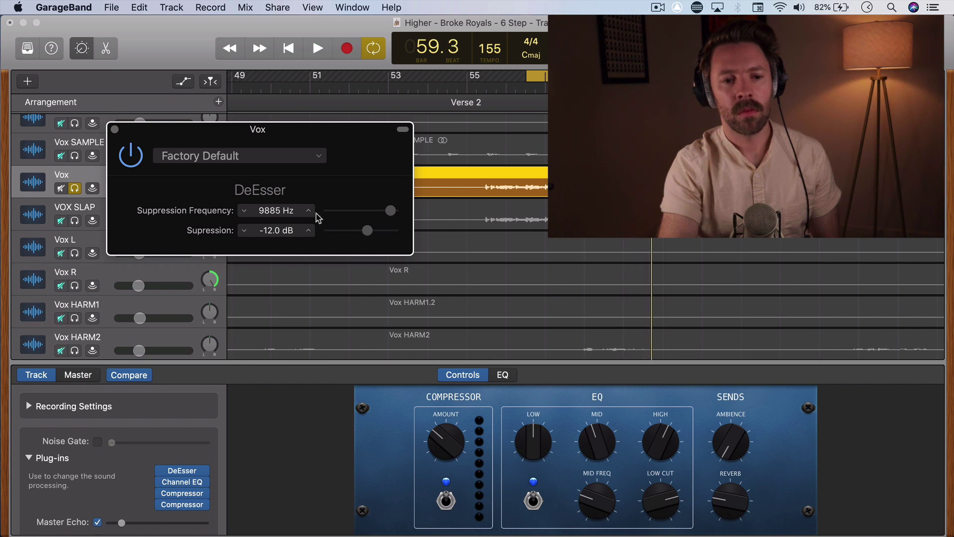
Close the DeEsser window, unsolo the Vox track, and play back the full mix.
click(115, 130)
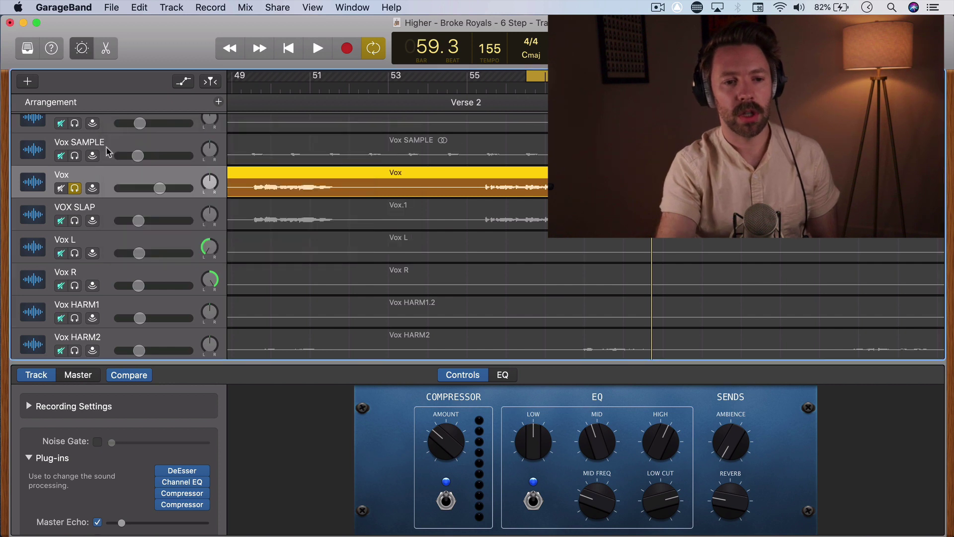
click(75, 190)
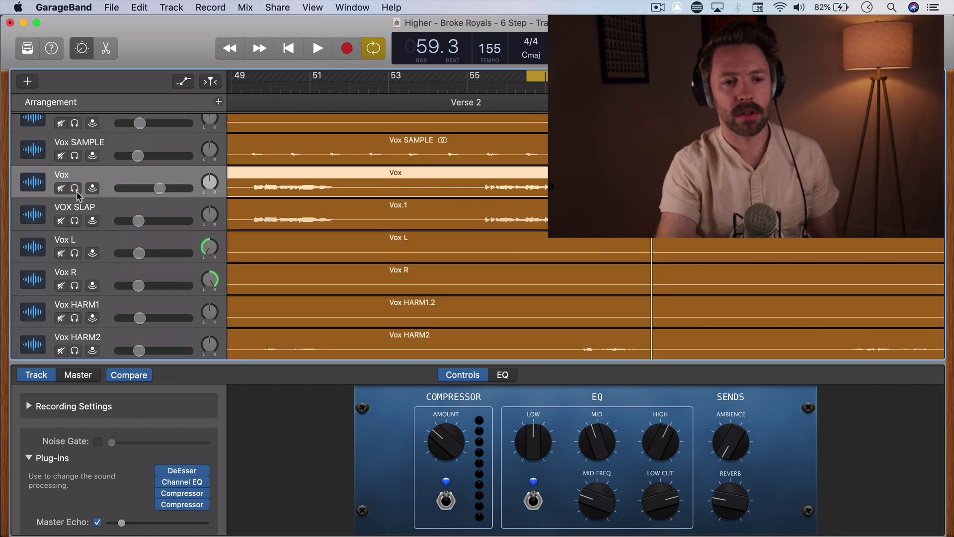
key(space)
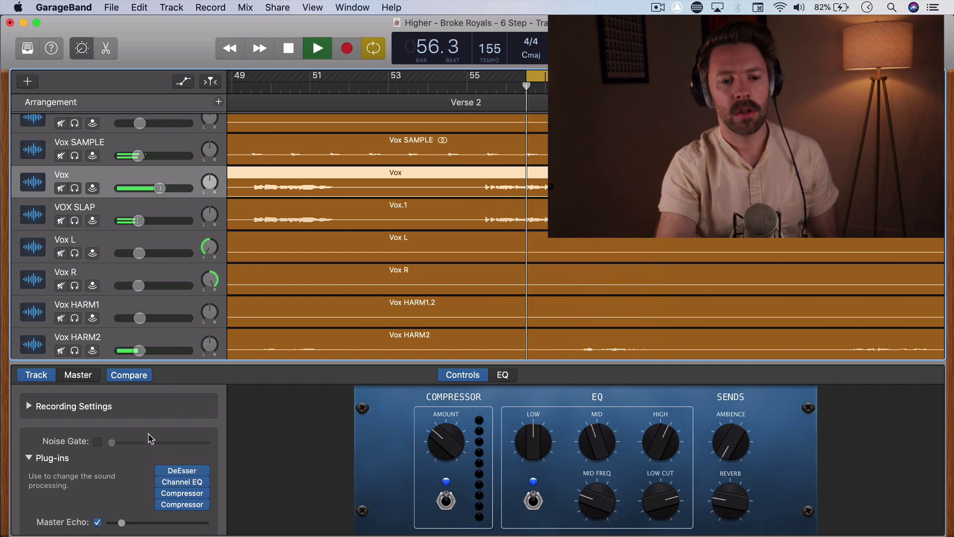
key(space)
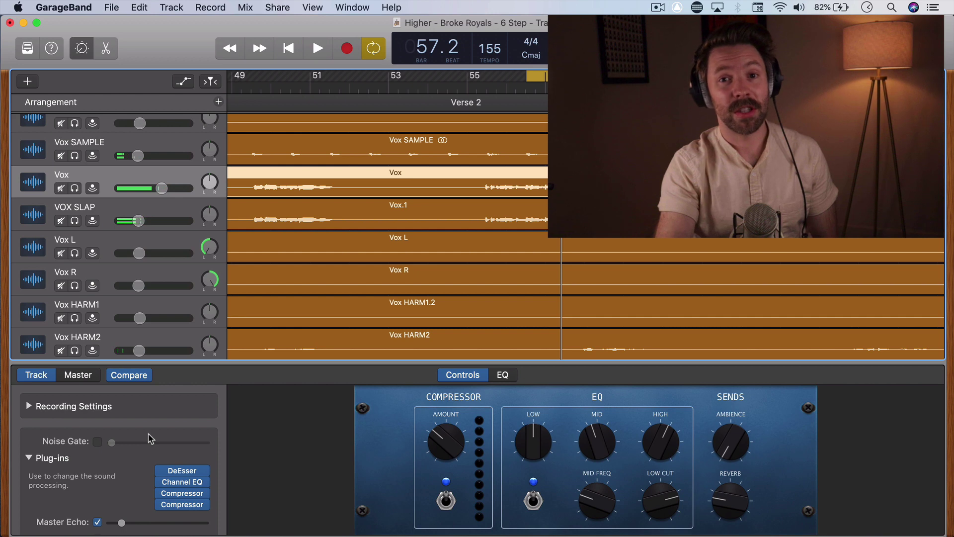
Open the master track's Channel EQ and play the song to watch its spectrum.
click(91, 376)
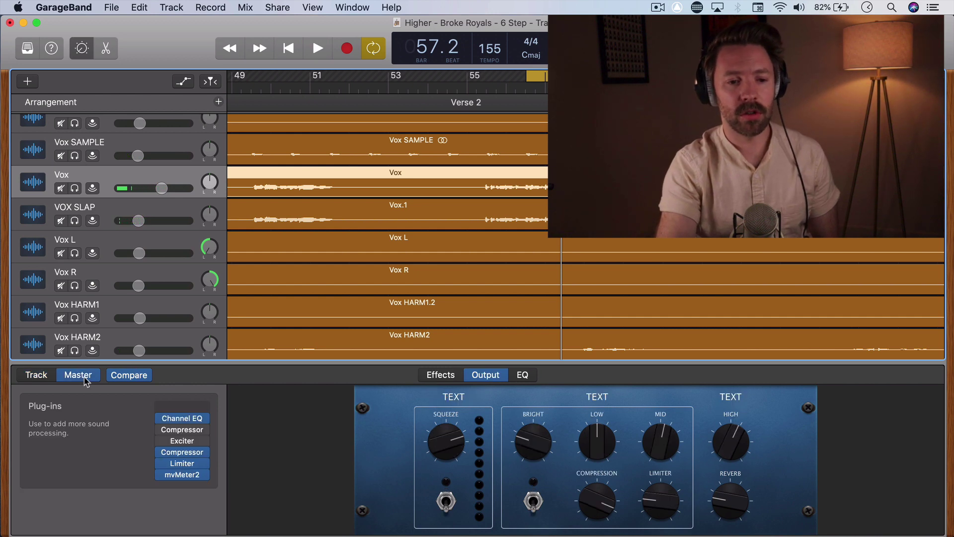
click(190, 419)
key(space)
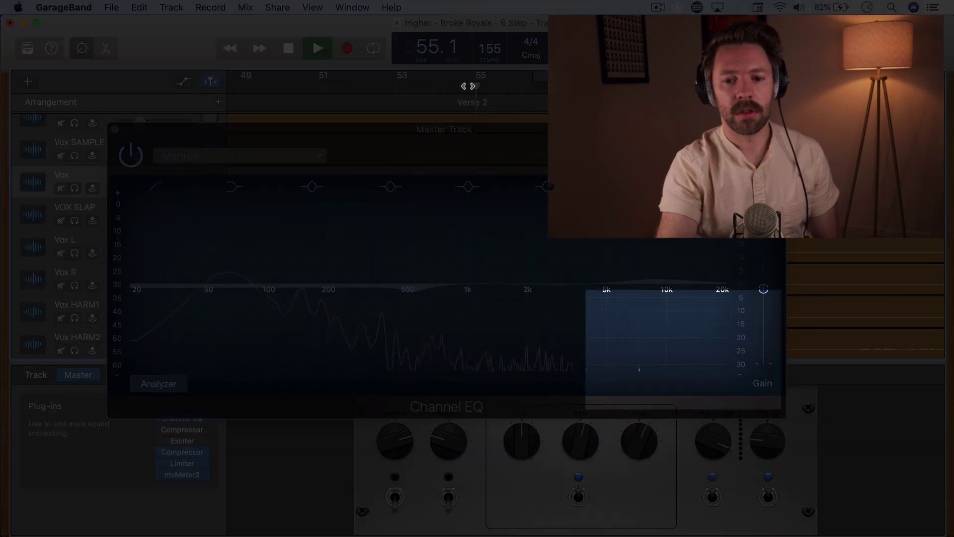